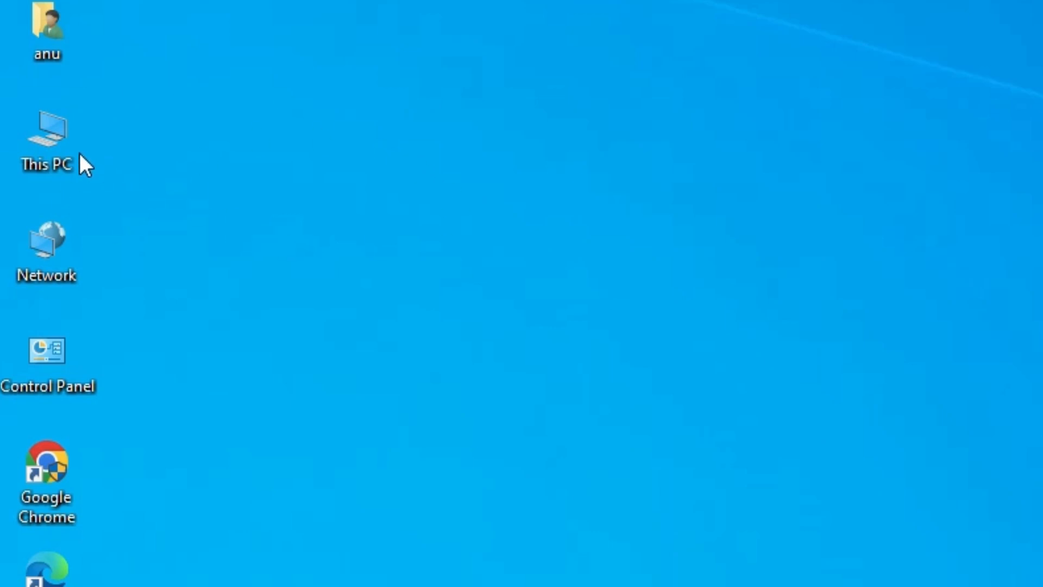
Step: Check the PC's system type in the device specifications of This PC's properties, and close the settings window
right_click(66, 142)
click(173, 458)
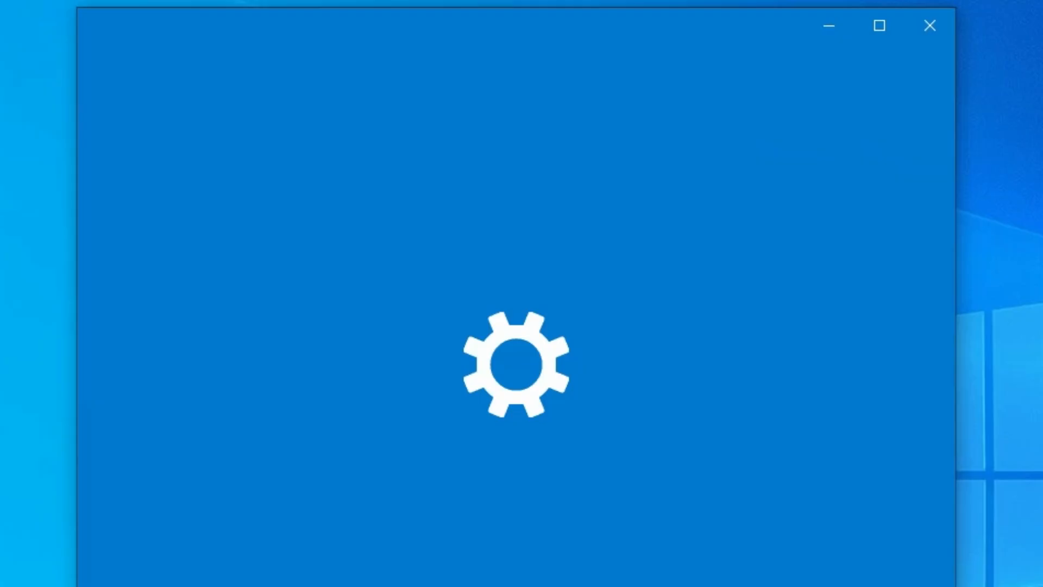
scroll(787, 378, down, 1)
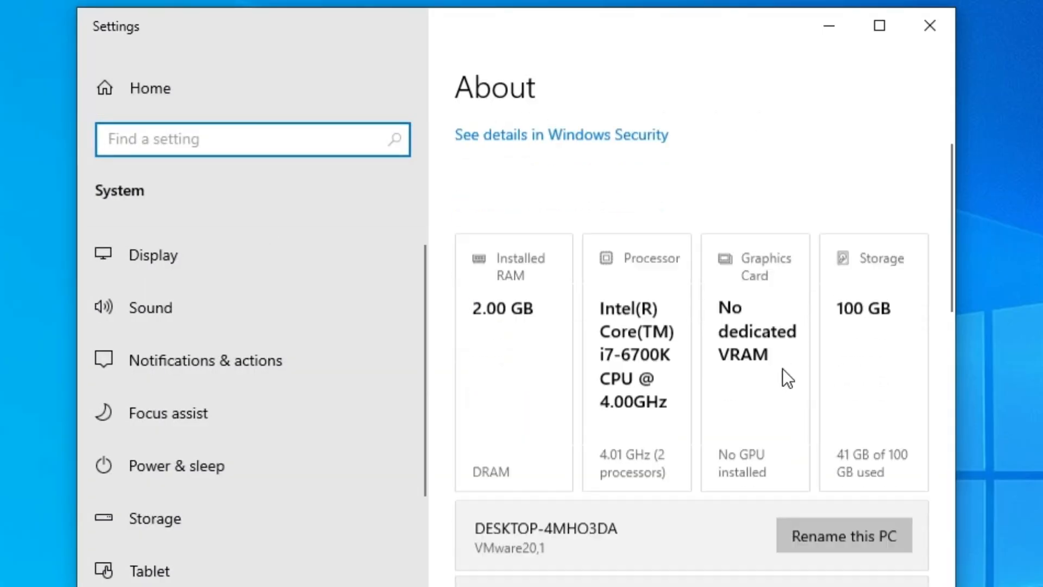
scroll(782, 368, down, 5)
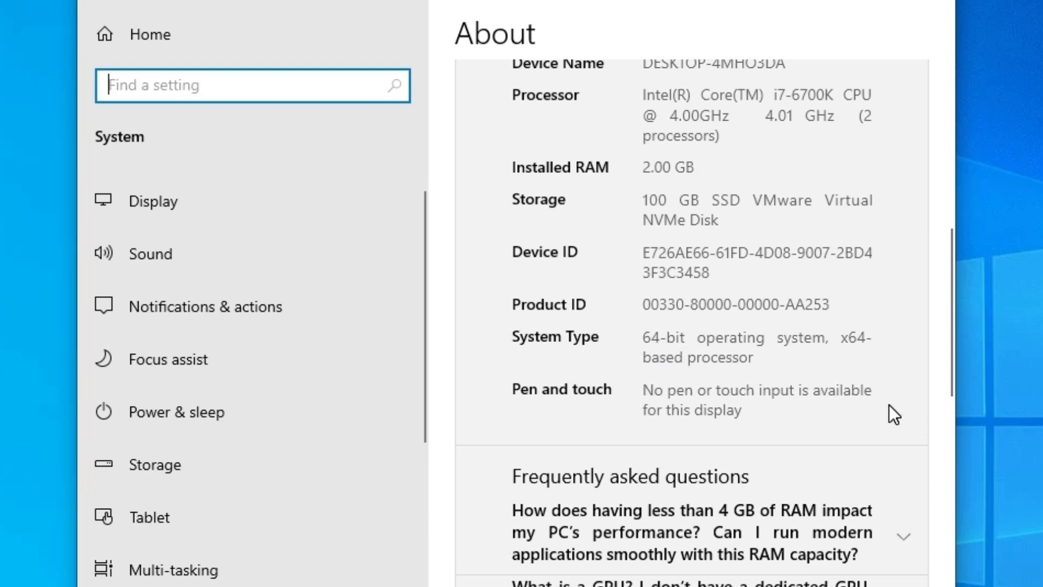
click(710, 87)
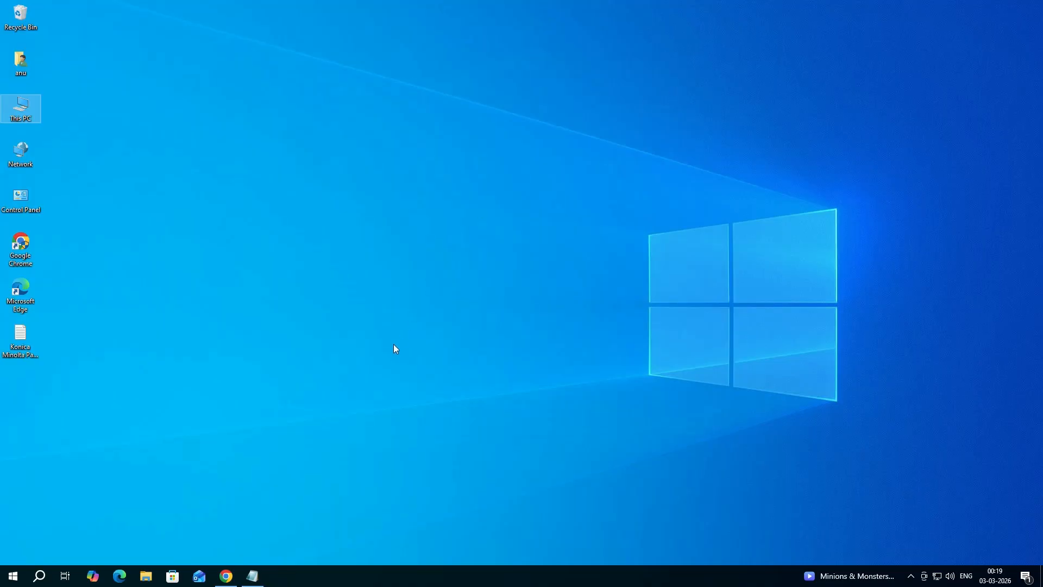
Step: Review the driver links in the open Notepad file and download konica 1580mf driver.zip from Google Drive without a virus scan
click(252, 576)
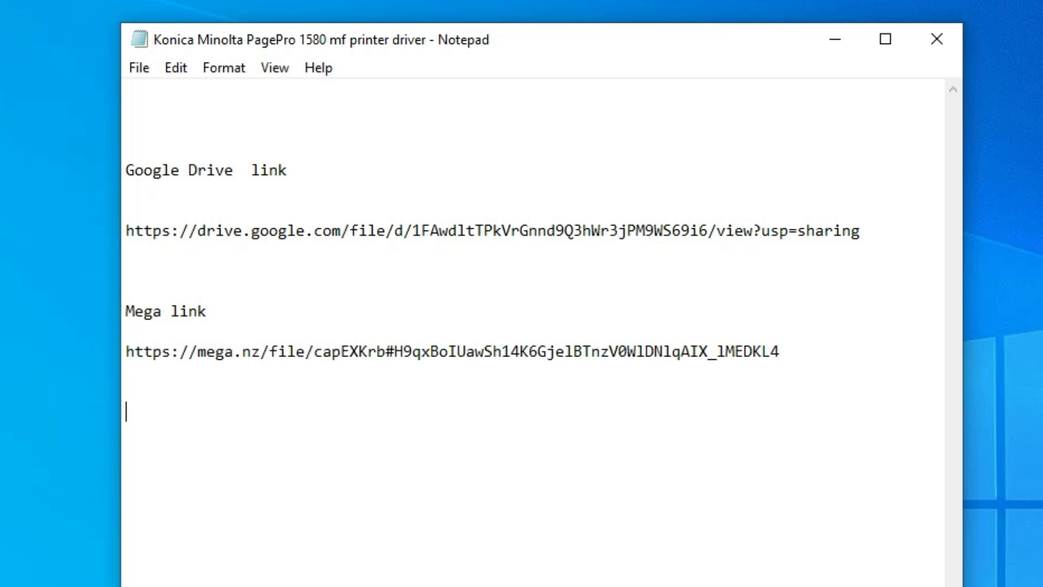
click(838, 48)
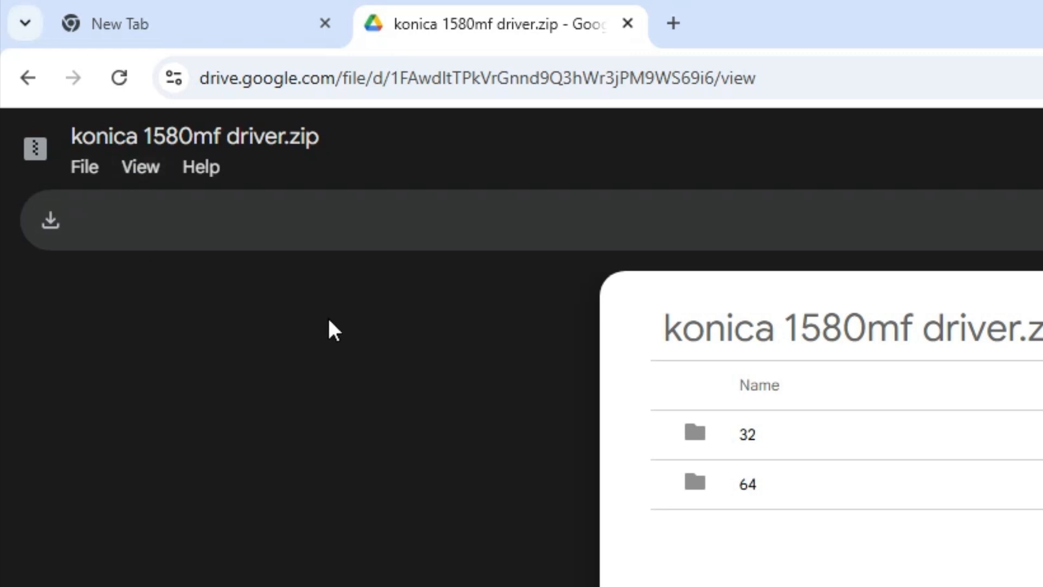
click(98, 173)
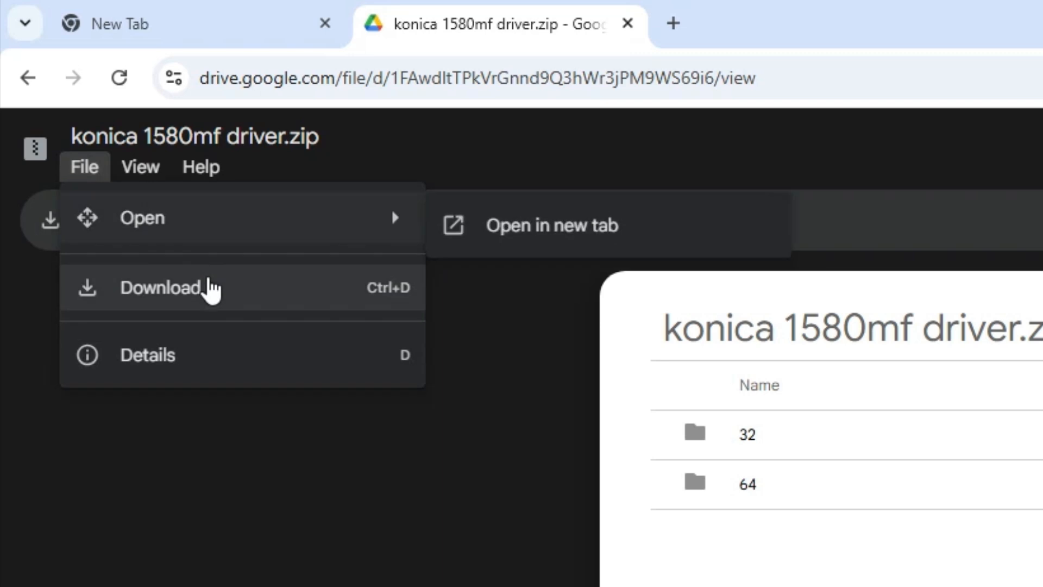
click(208, 287)
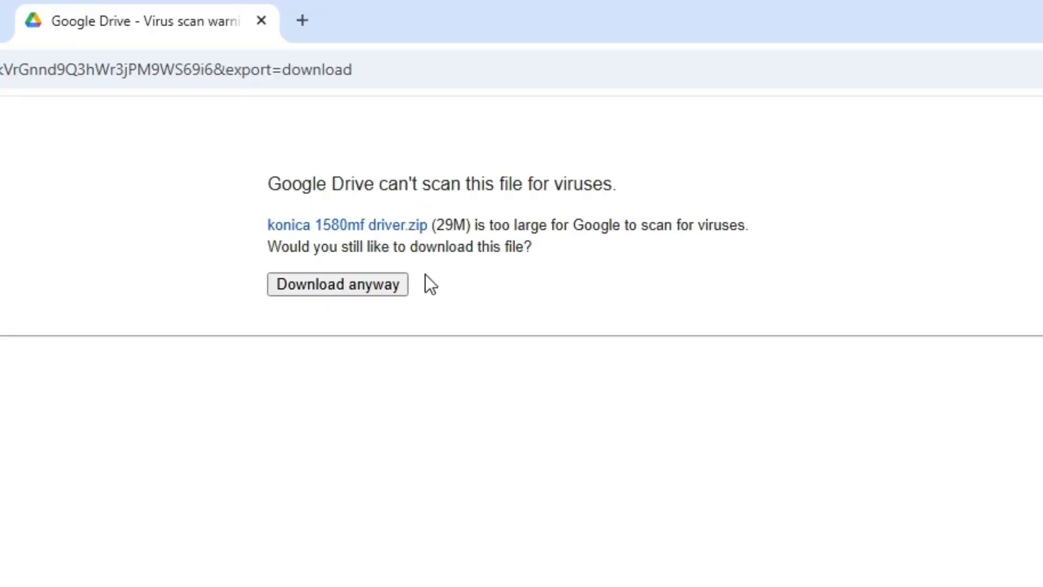
click(368, 291)
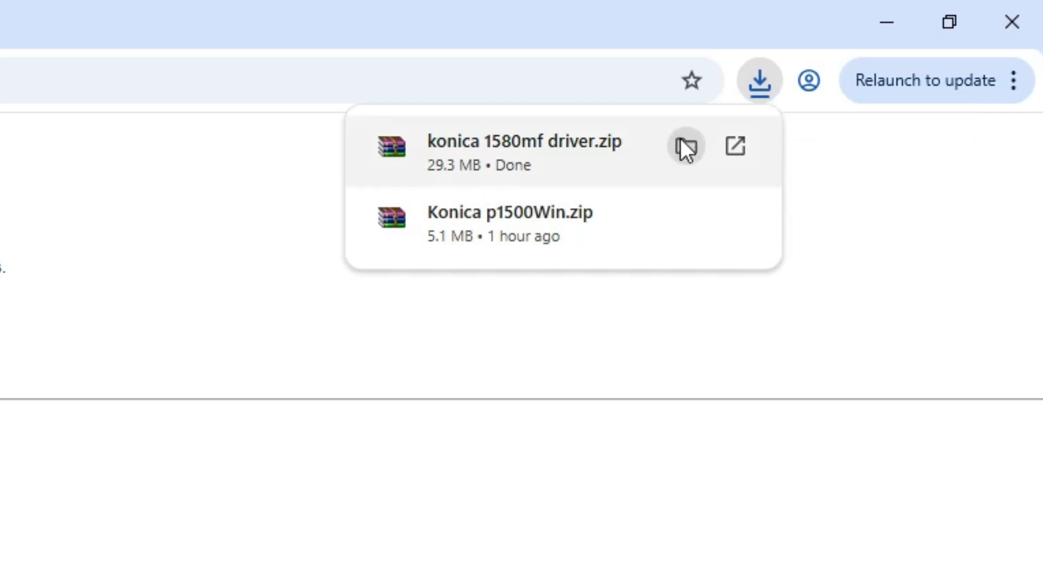
Step: Move the downloaded konica 1580mf driver archive from the Downloads folder to the desktop, beside the existing icons
click(684, 146)
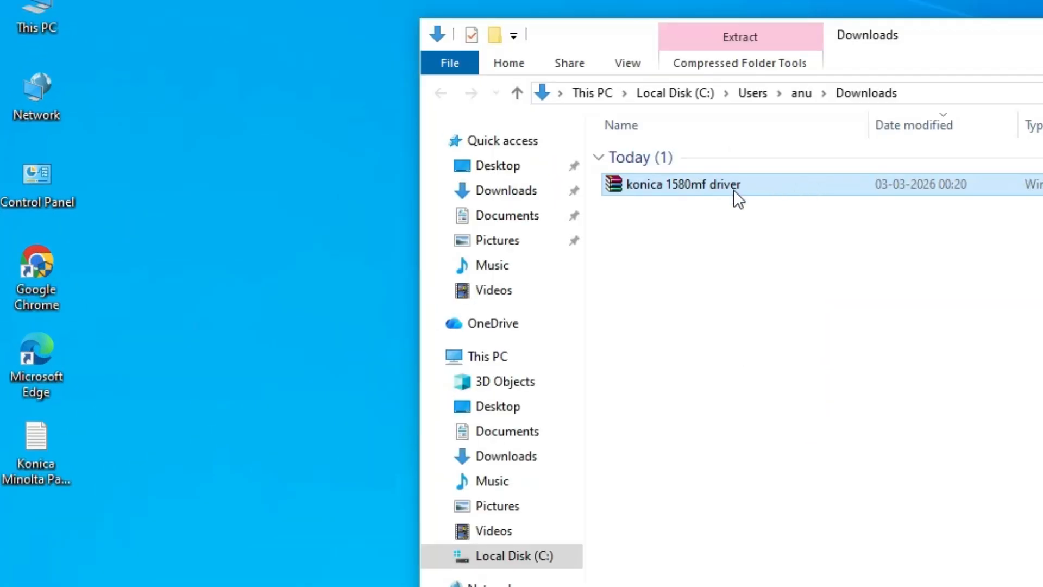
drag(733, 190, 354, 222)
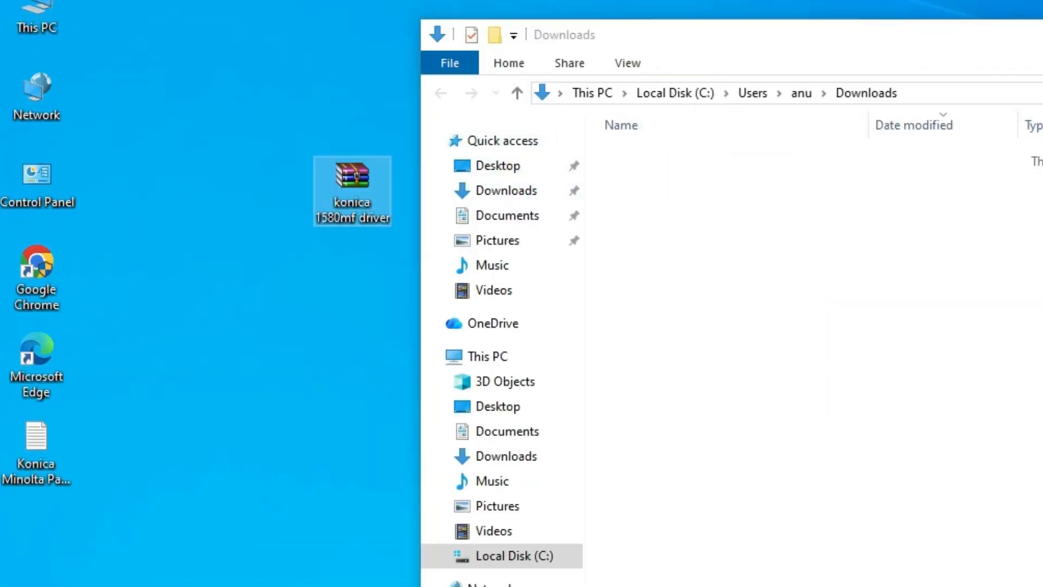
click(819, 123)
drag(185, 202, 102, 323)
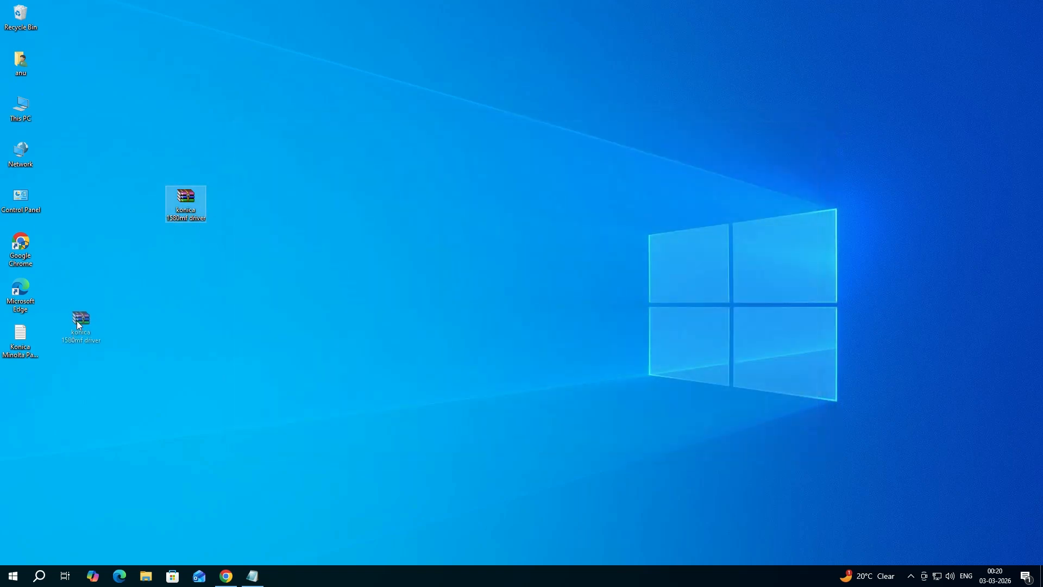
drag(188, 183, 187, 128)
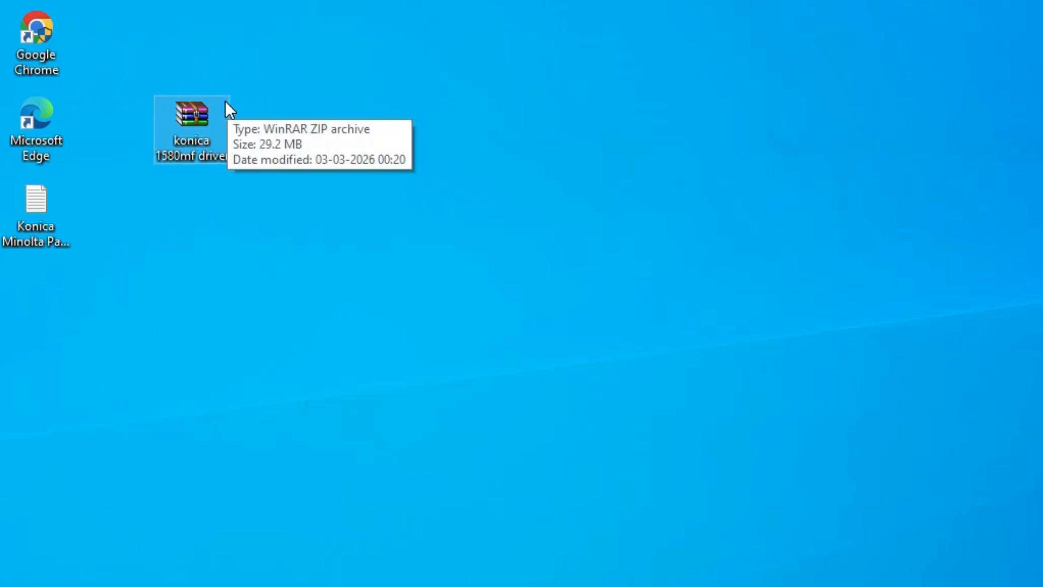
Step: Extract the archive to a konica 1580mf driver folder on the desktop and place that folder below the archive
right_click(192, 116)
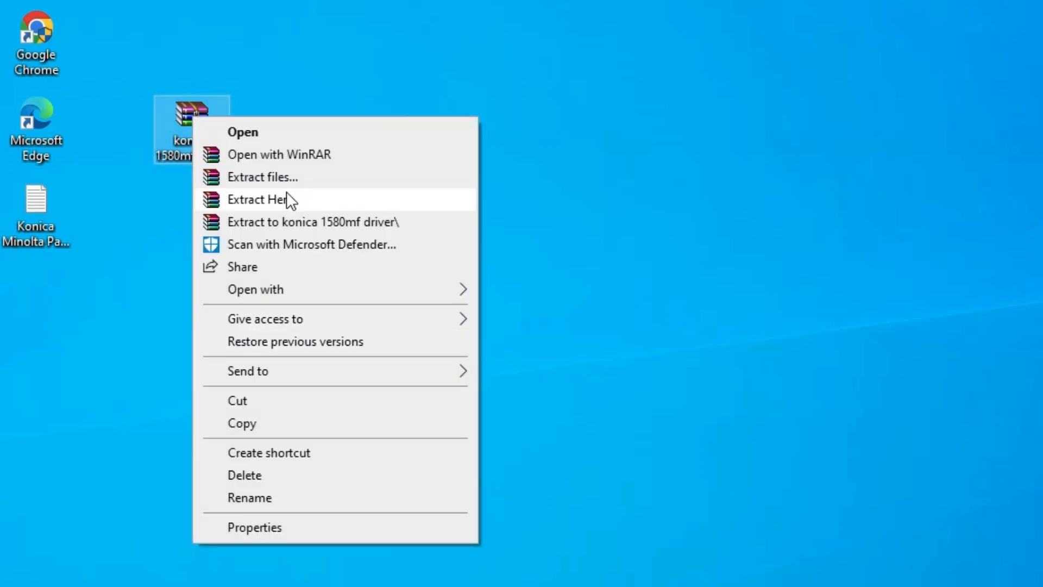
click(279, 183)
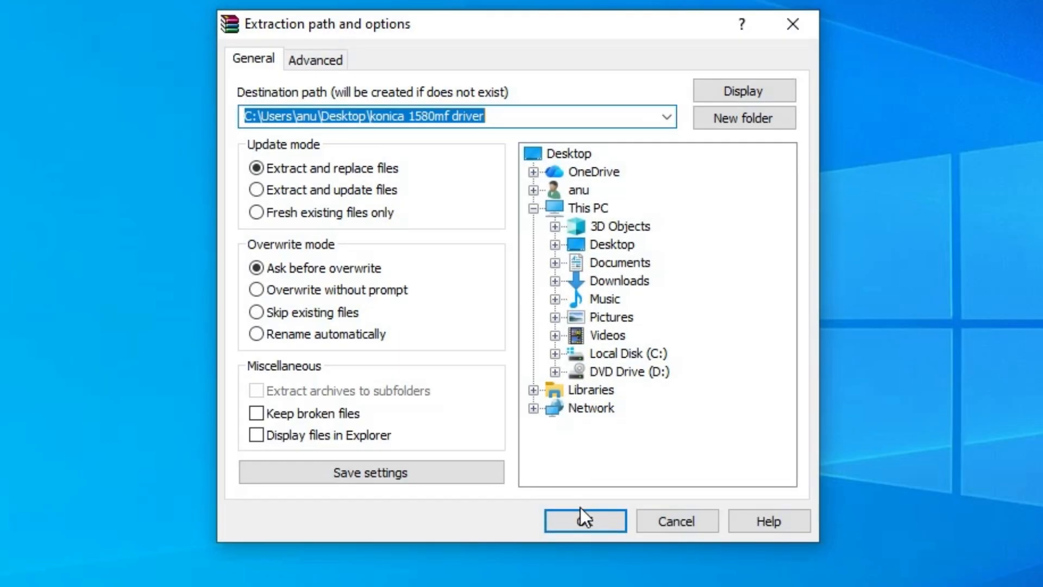
click(581, 515)
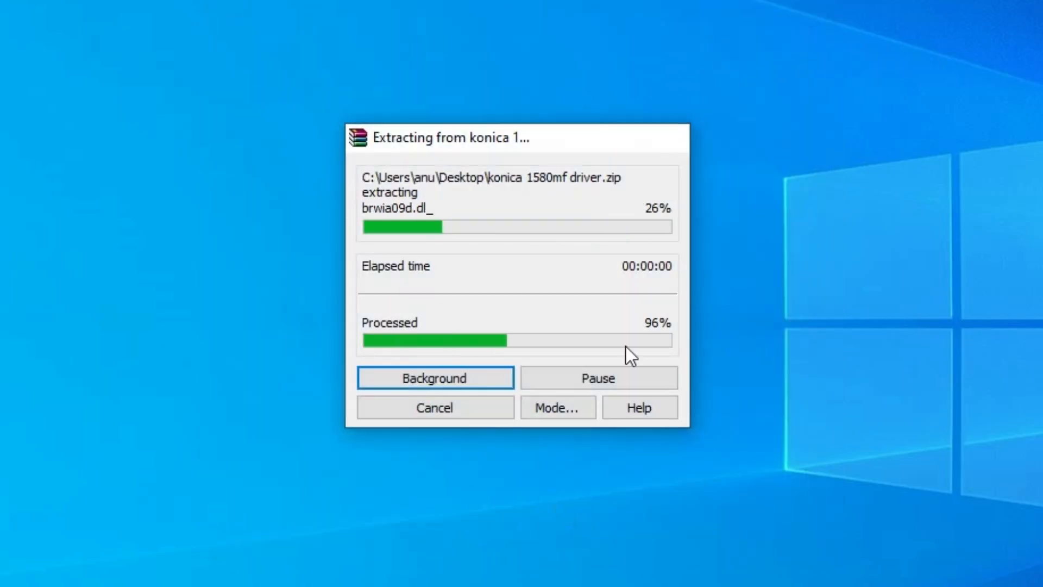
drag(38, 255, 206, 155)
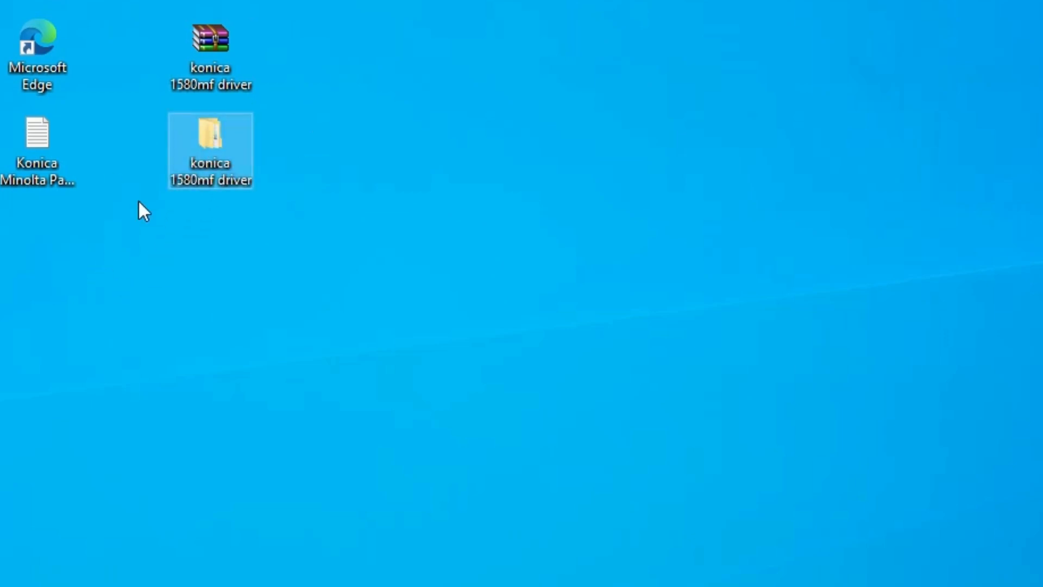
Step: Examine the 32 and 64 subfolders of the extracted driver folder, look inside 64, and close the window
double_click(204, 152)
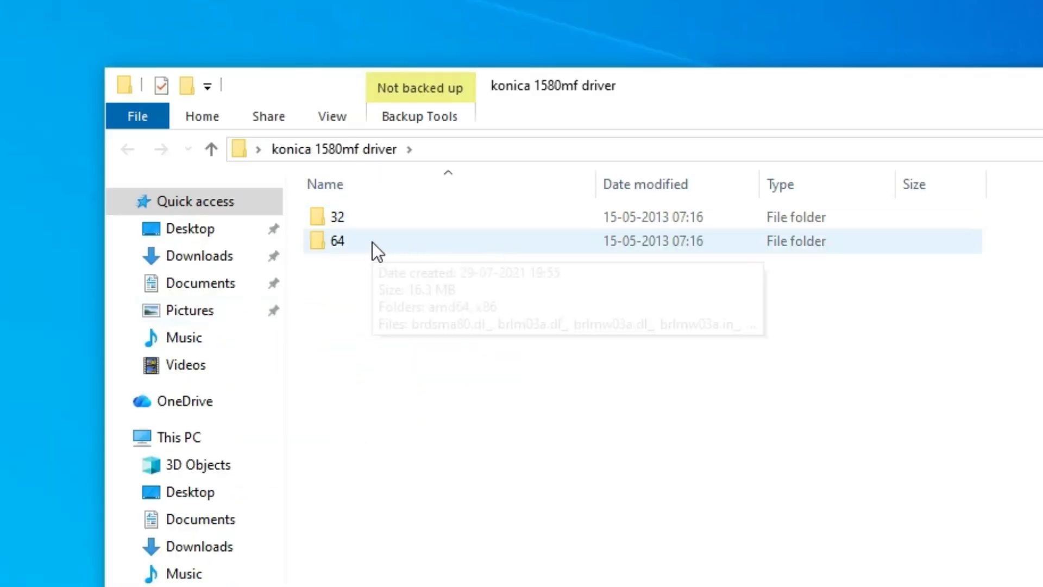
click(354, 215)
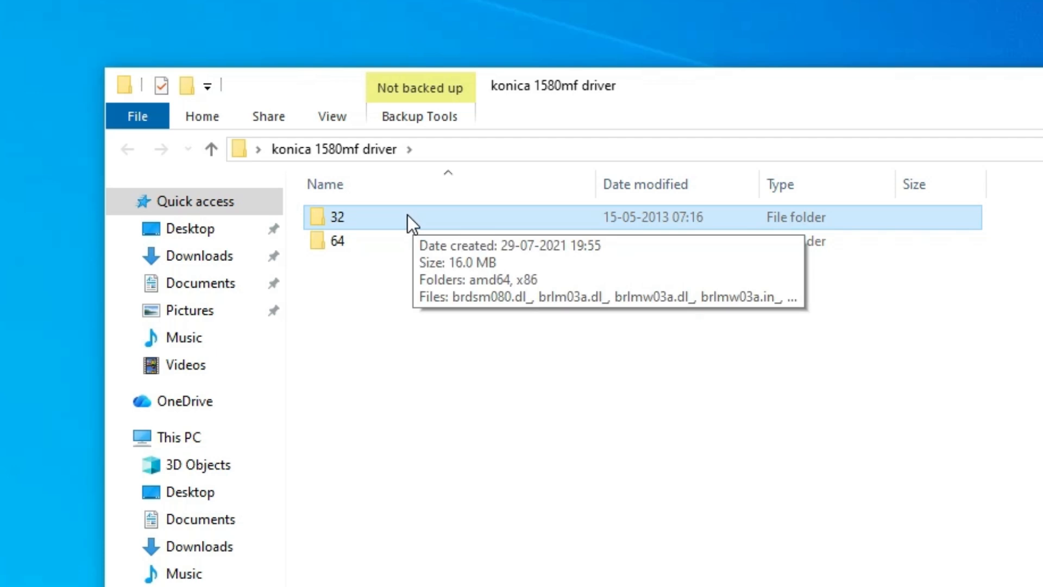
click(382, 239)
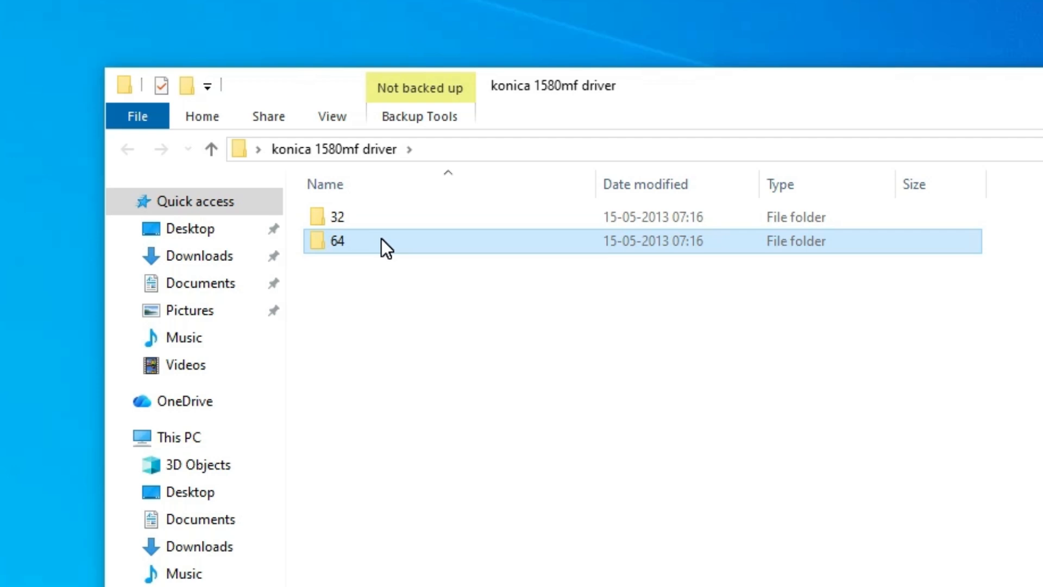
double_click(381, 239)
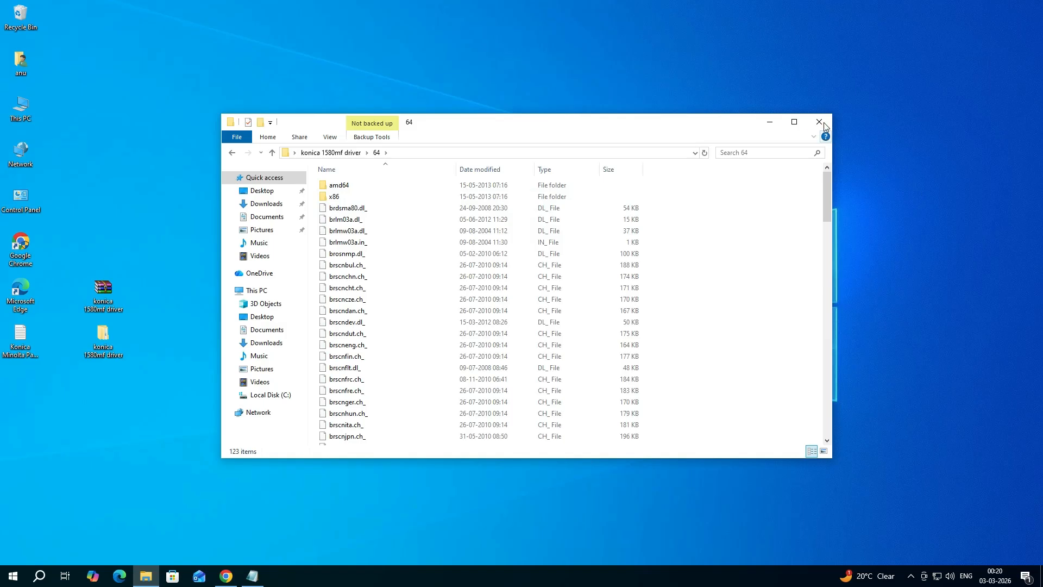
click(824, 122)
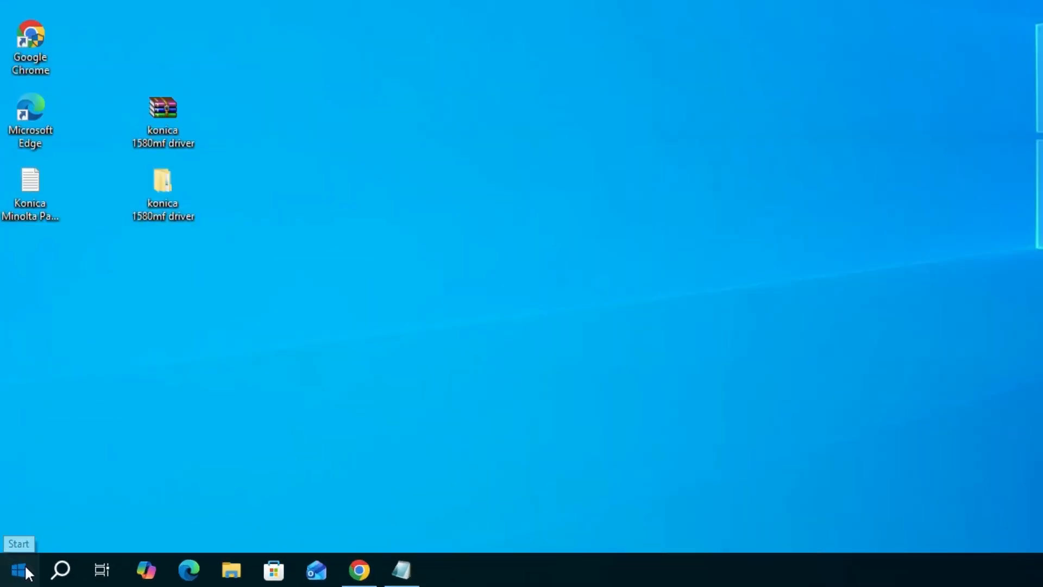
Step: Open the Printers & scanners settings, start the Add Printer wizard for an unlisted printer, and close the settings window
click(18, 577)
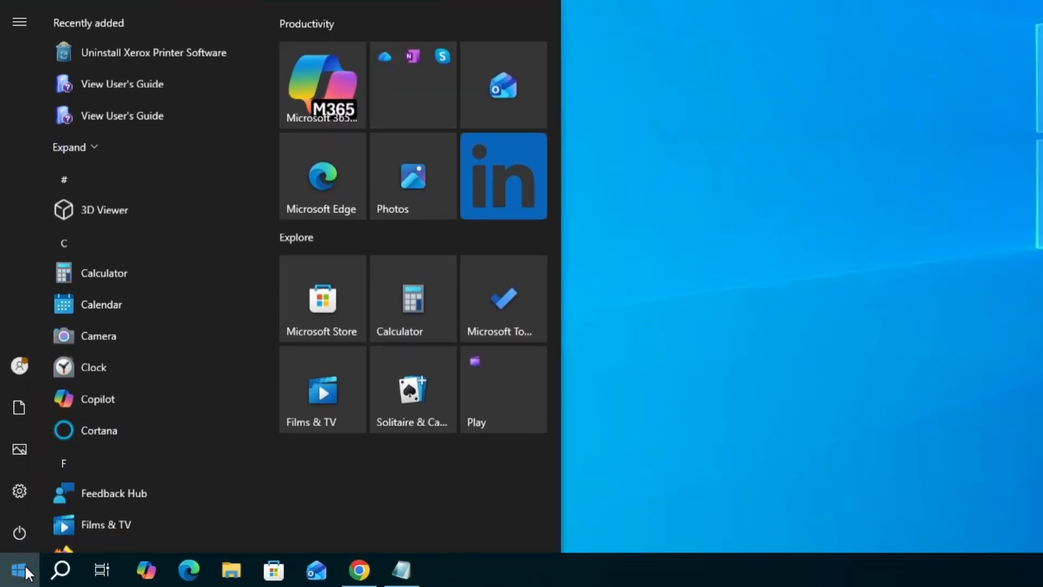
text(pr)
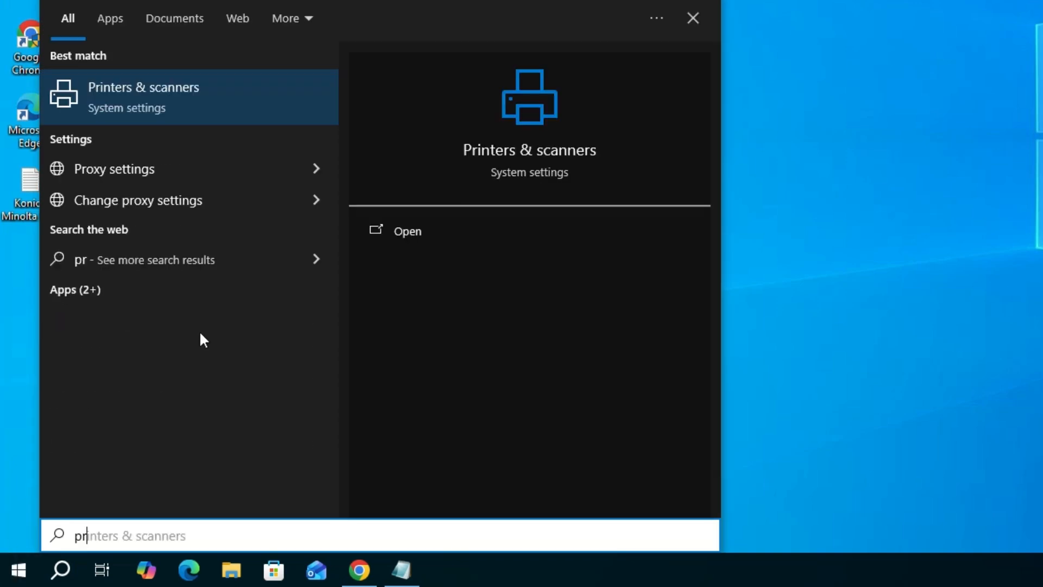
click(195, 109)
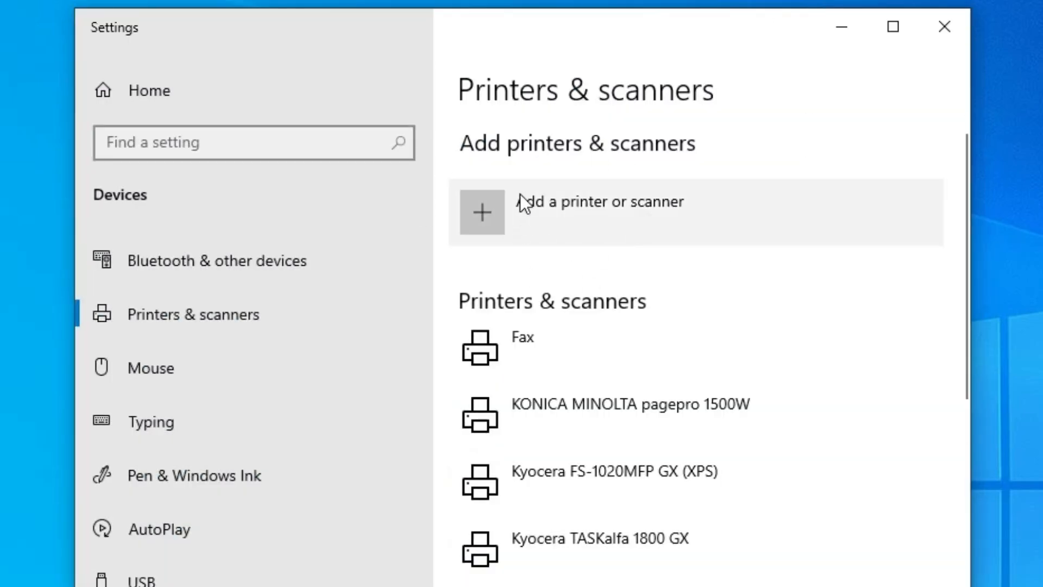
click(616, 213)
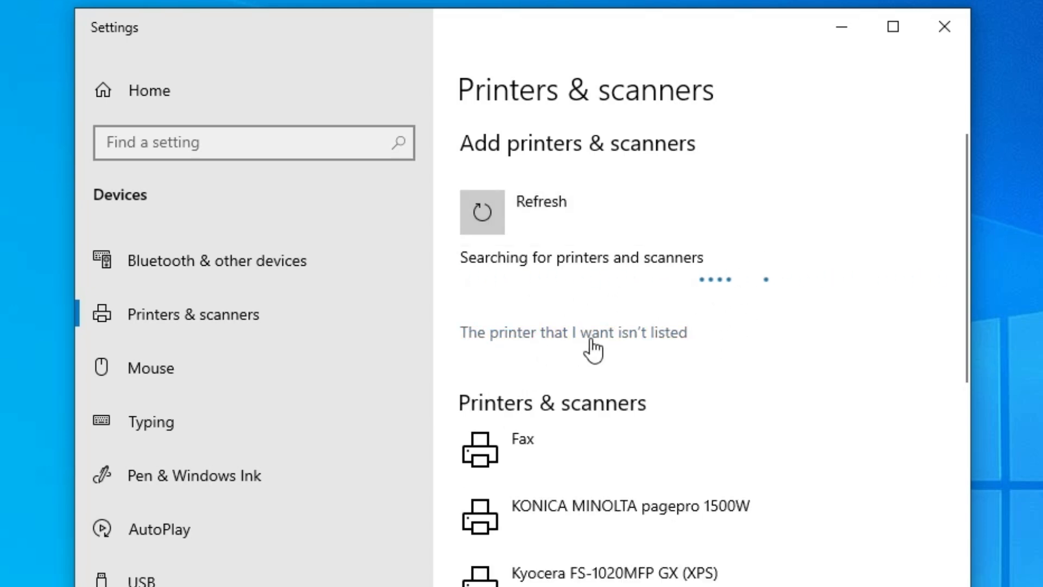
click(671, 337)
click(384, 431)
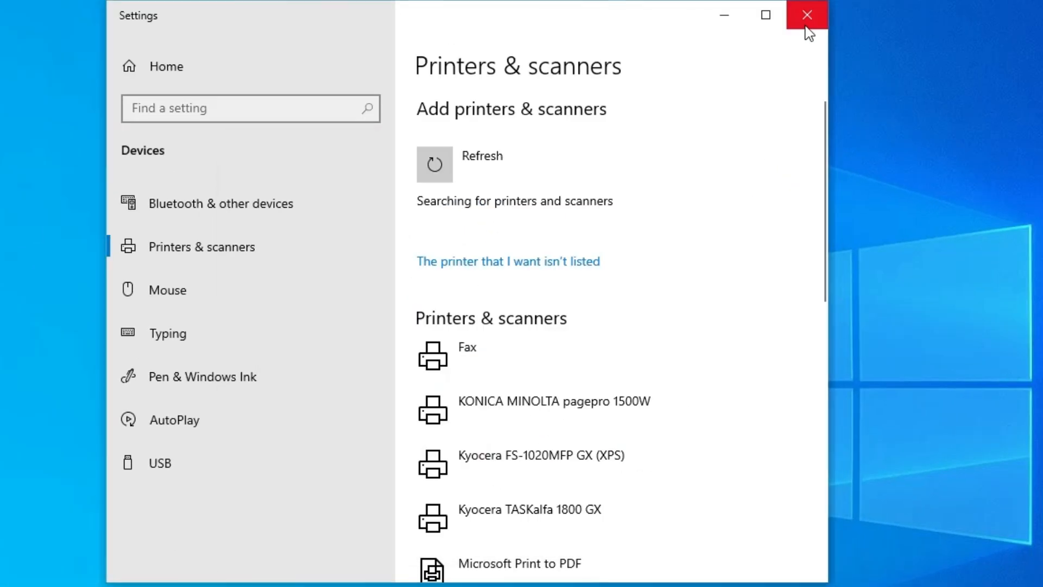
click(803, 16)
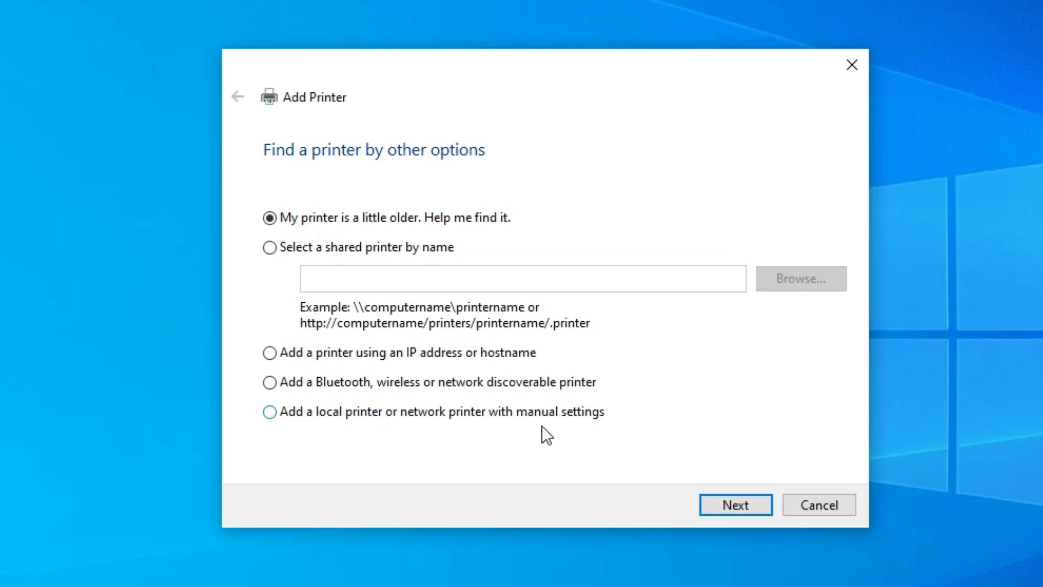
Step: Choose to add a local printer with manual settings, using the existing port USB_001 (Local Port)
click(577, 415)
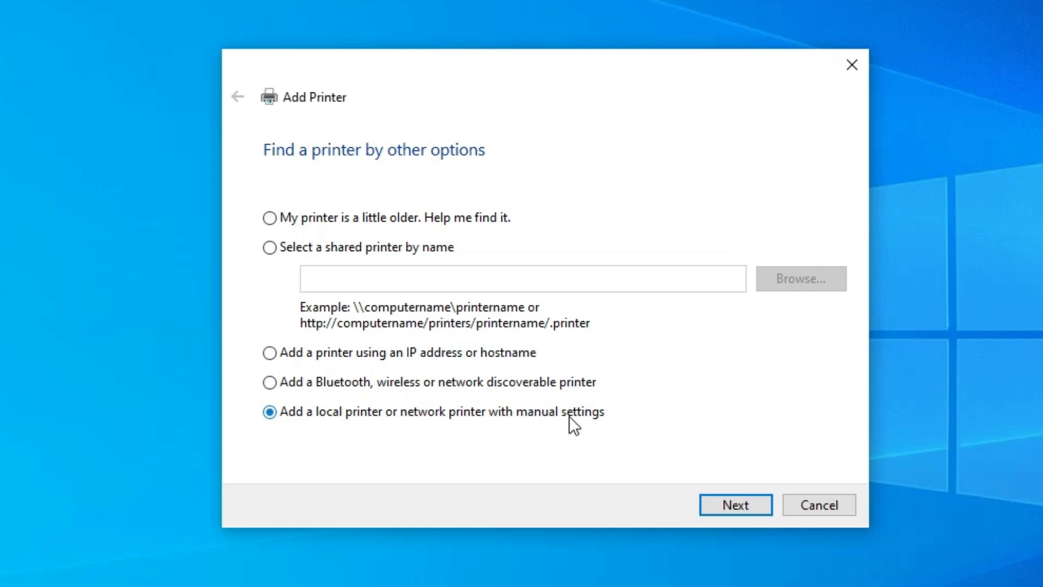
click(725, 497)
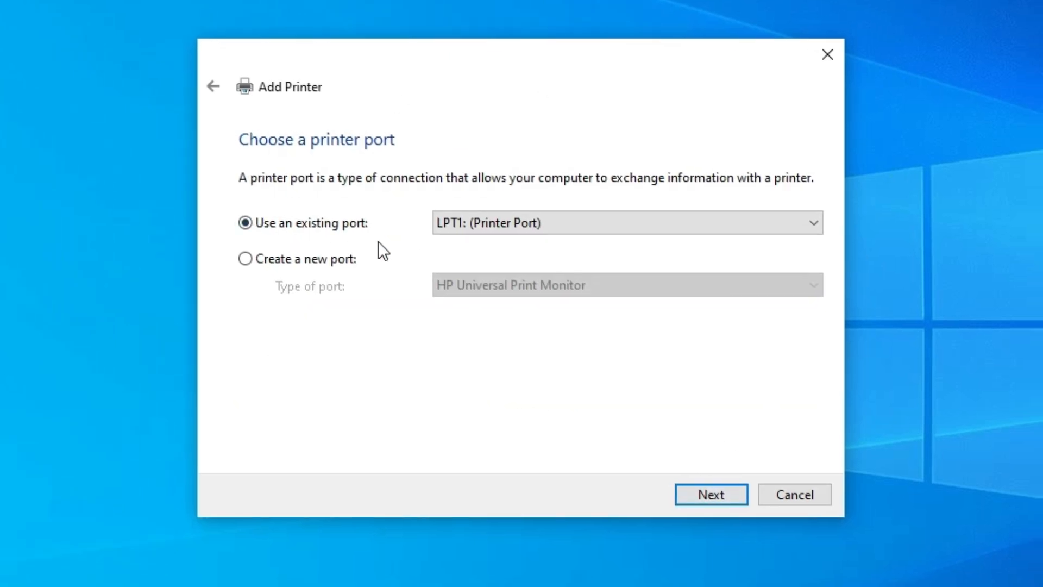
click(515, 220)
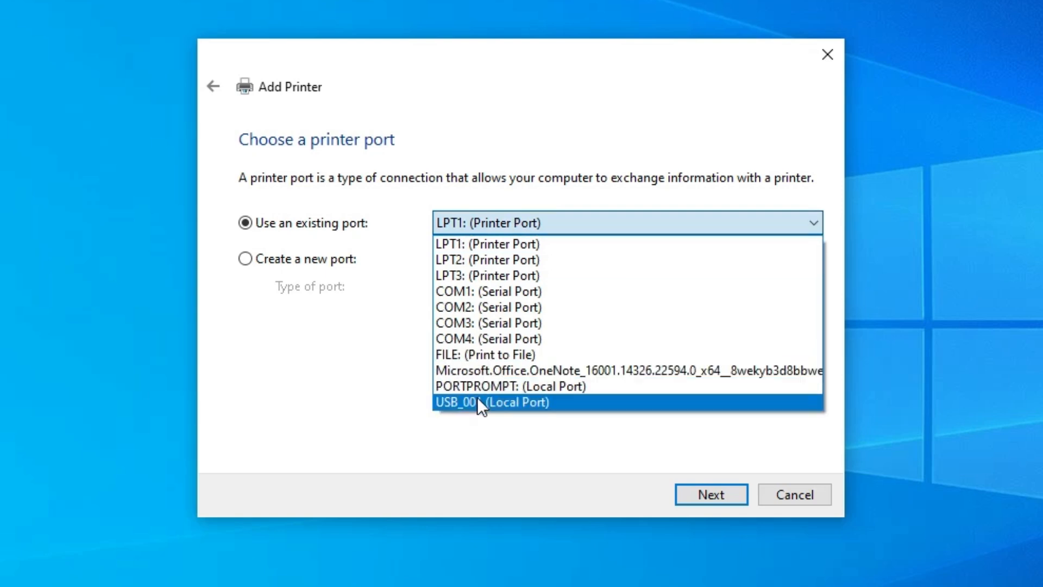
click(563, 408)
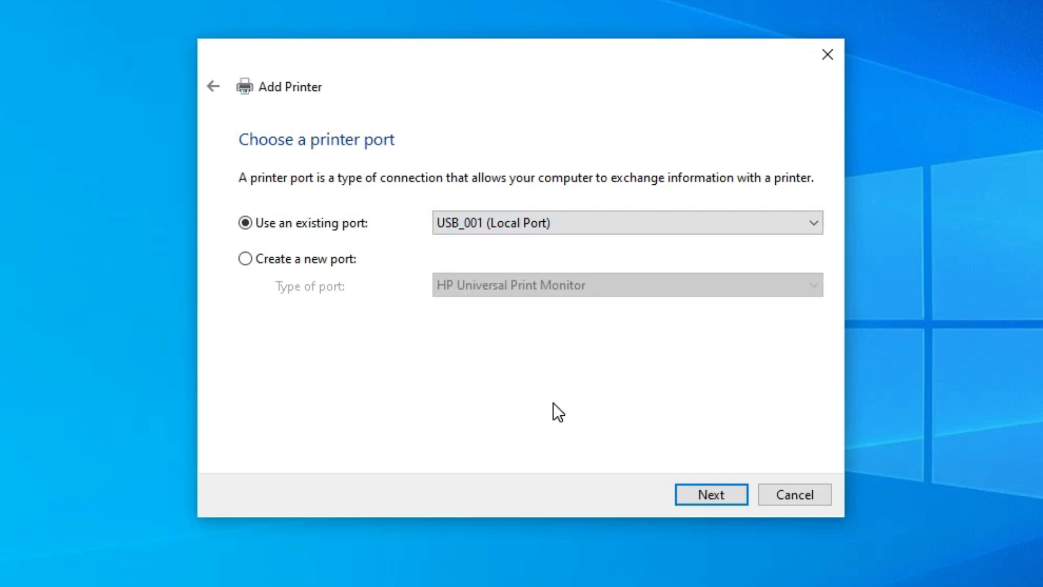
click(739, 499)
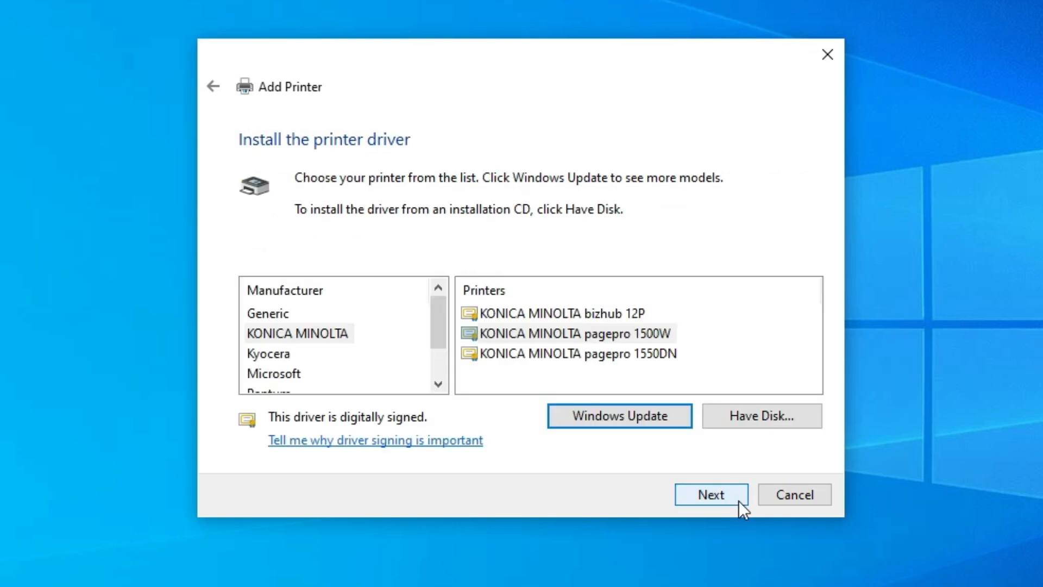
Step: Load the printer driver from disk using kbimm10a.inf in the 64 subfolder of the desktop's konica 1580mf driver folder
click(783, 416)
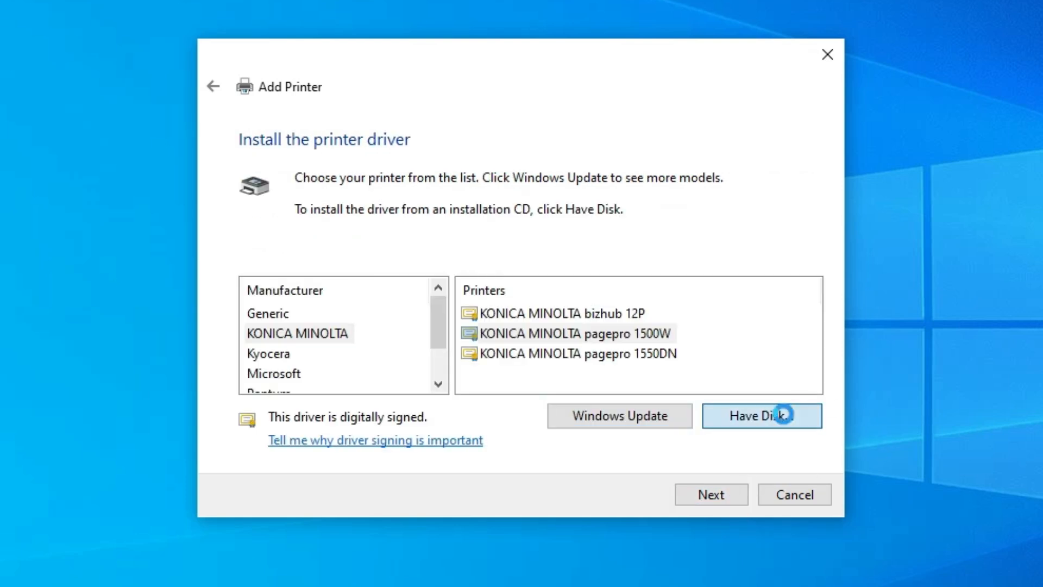
click(713, 390)
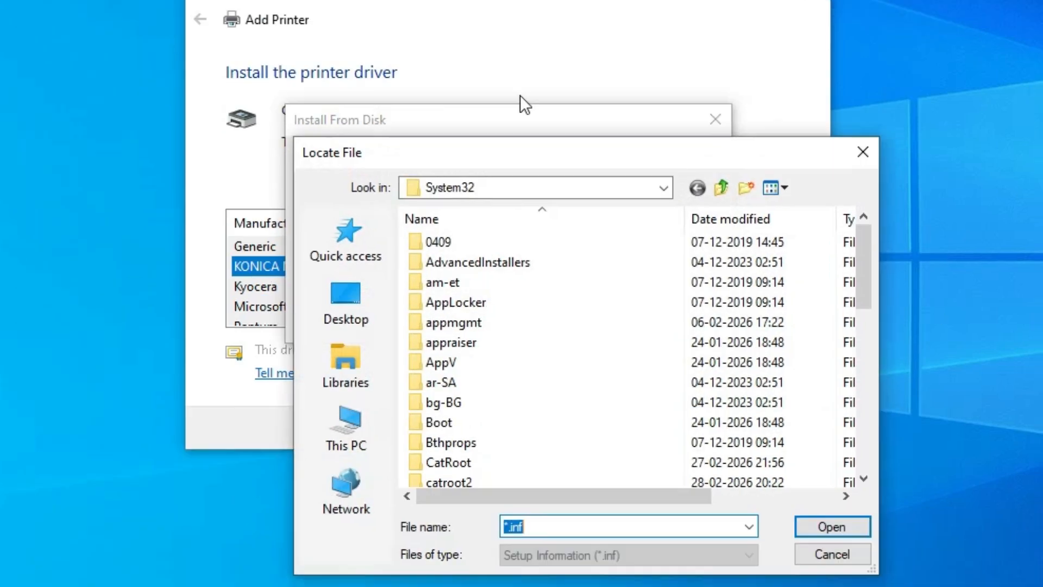
click(363, 227)
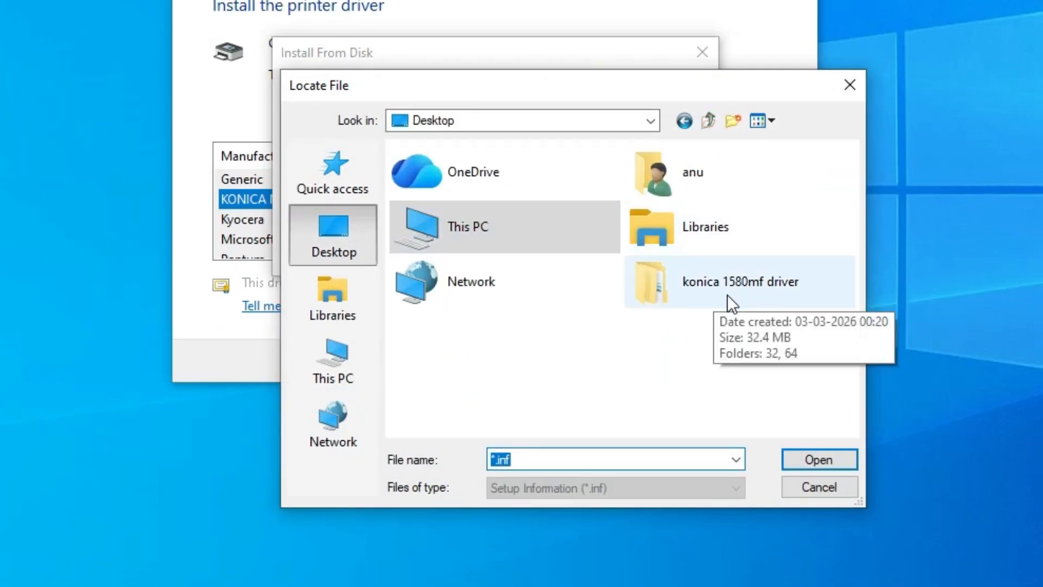
double_click(746, 280)
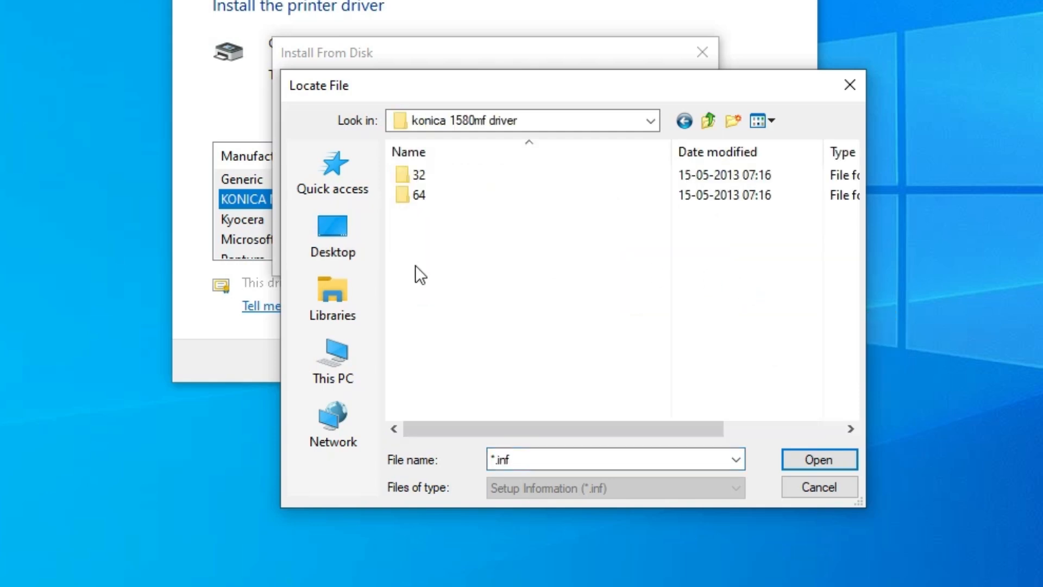
double_click(442, 195)
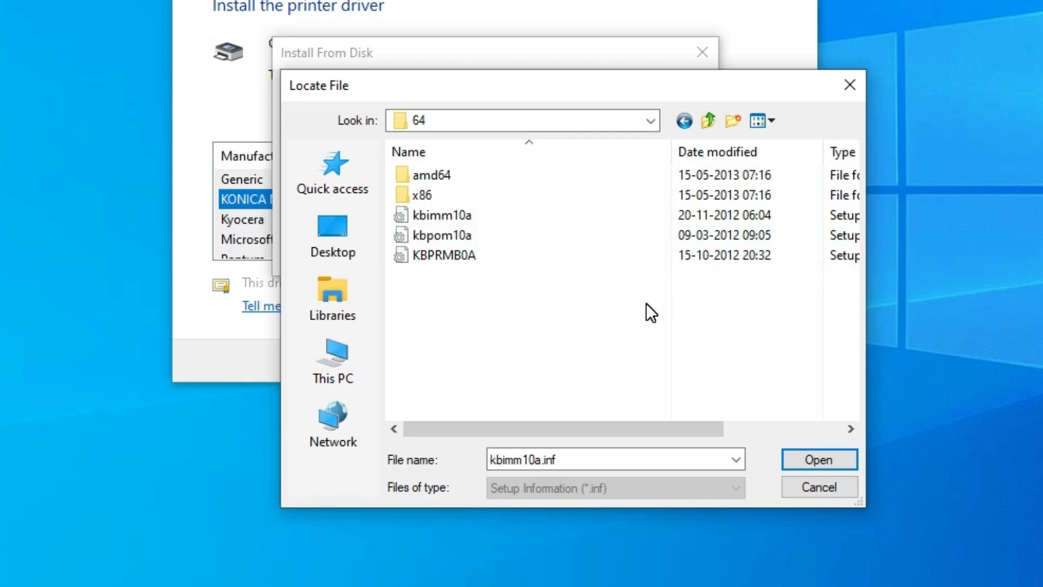
click(449, 217)
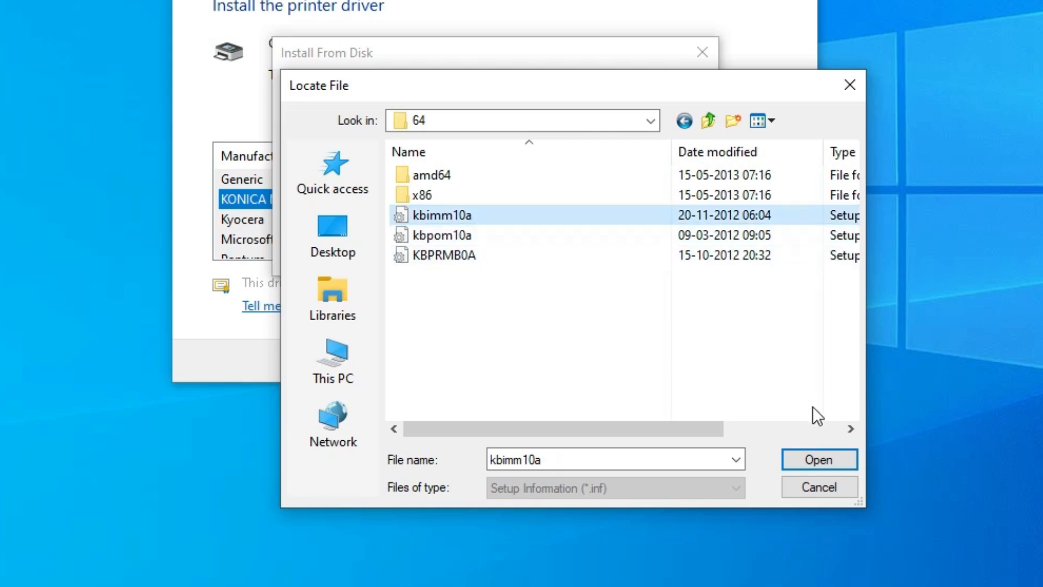
click(821, 458)
click(698, 95)
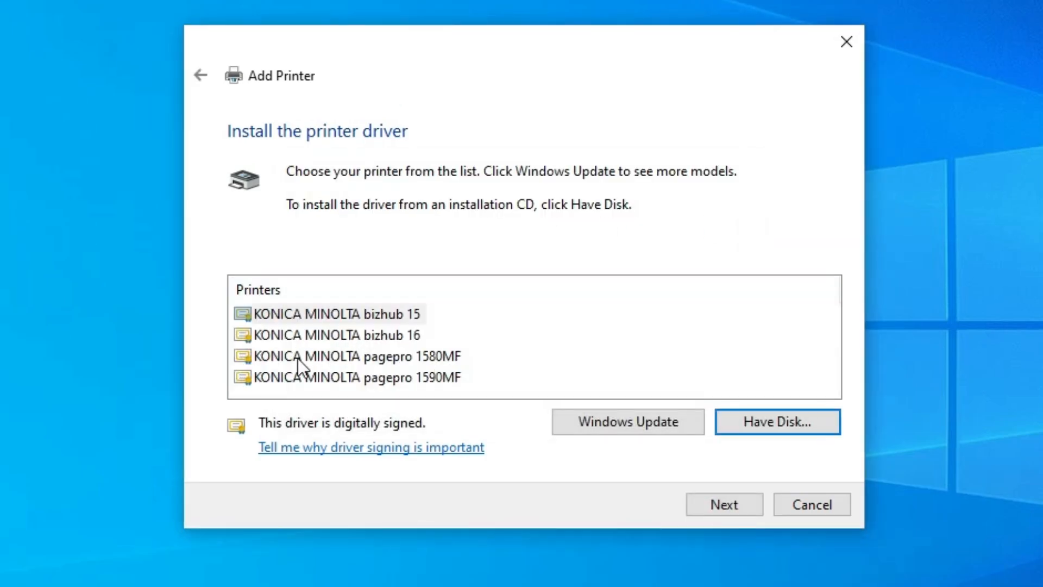
Step: Install the KONICA MINOLTA pagepro 1580MF with its suggested printer name, leave it unshared, and finish the wizard
click(282, 358)
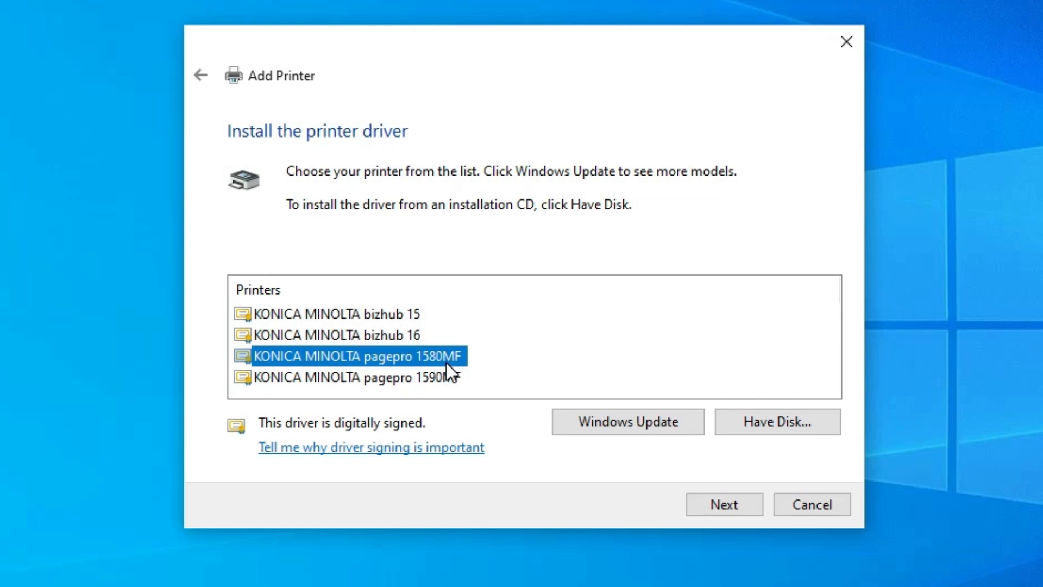
click(755, 503)
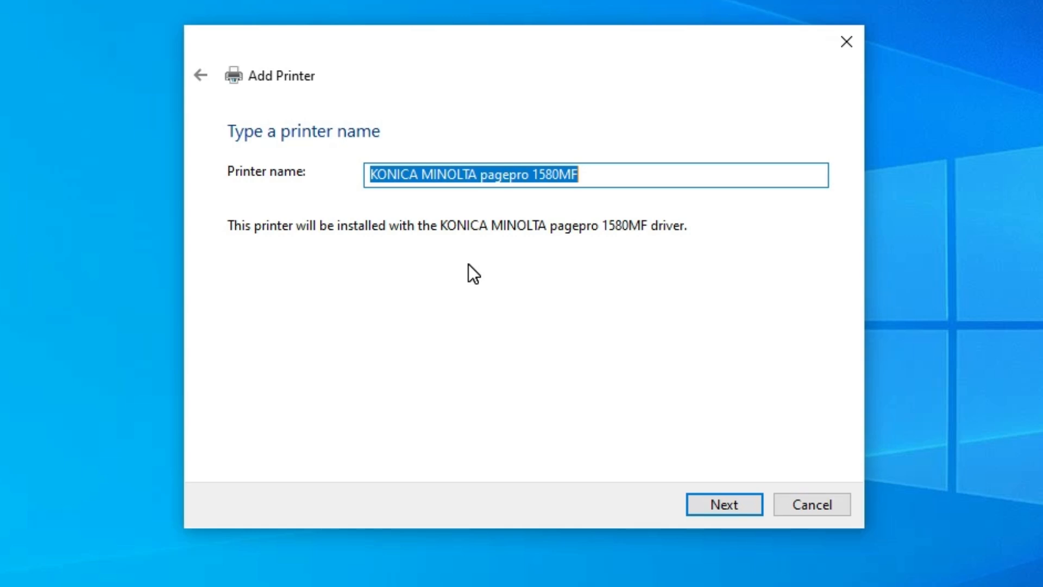
click(736, 505)
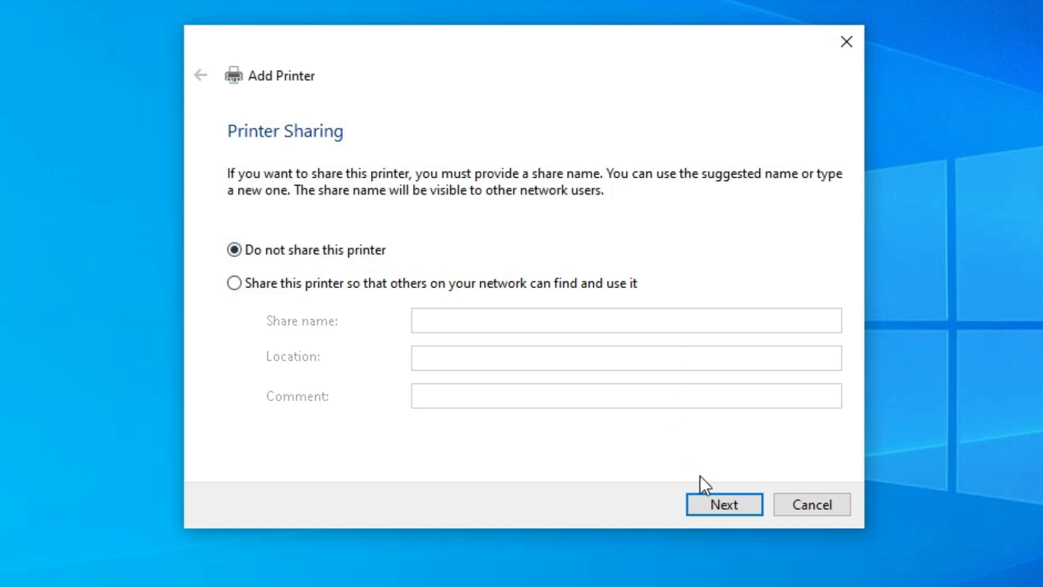
click(715, 503)
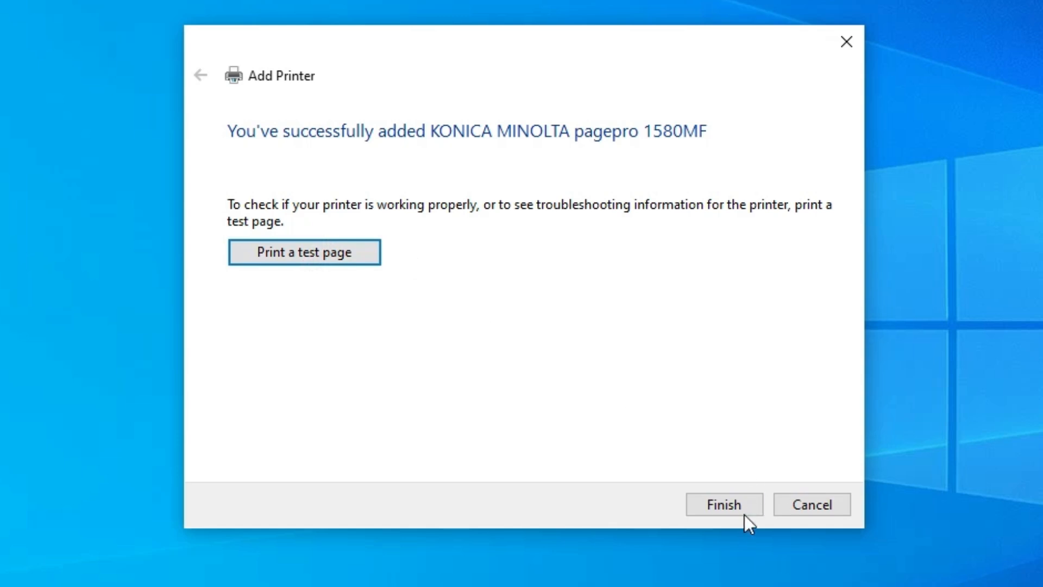
click(728, 496)
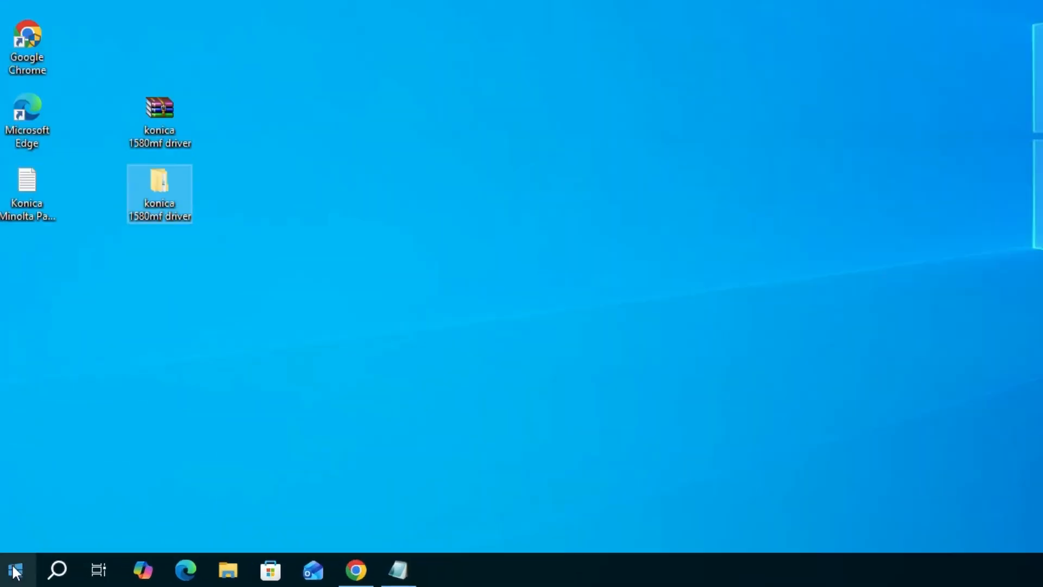
Step: Open the Printers & scanners settings to check the list for the pagepro 1580MF, and close the settings window
click(22, 580)
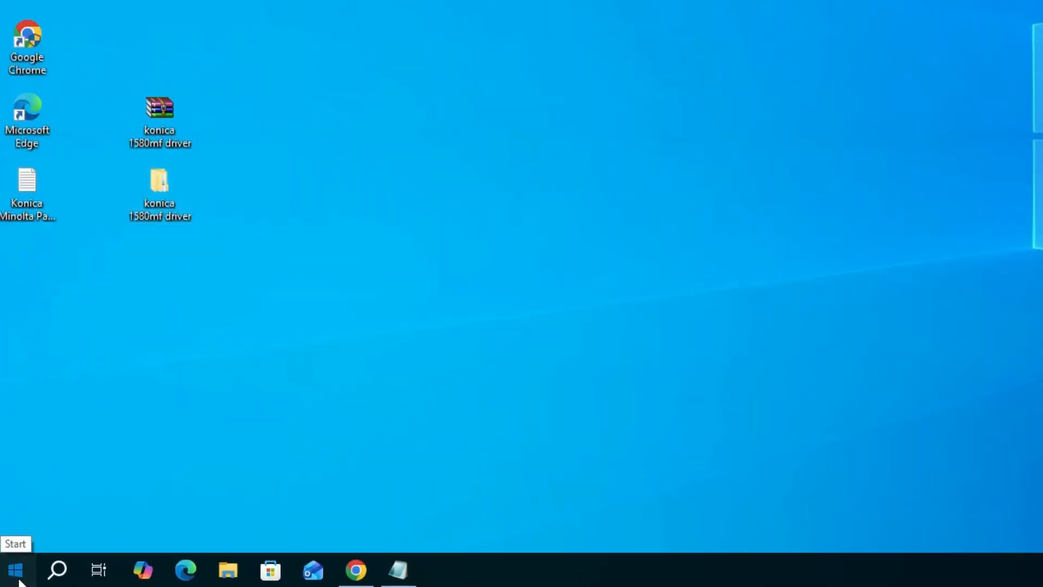
click(19, 581)
click(20, 581)
text(pr)
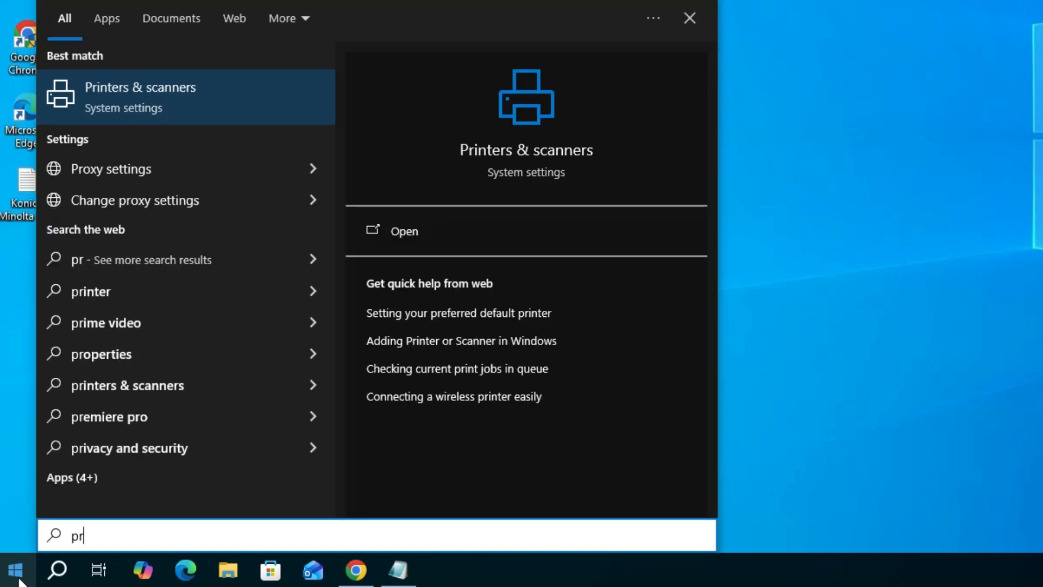
click(120, 86)
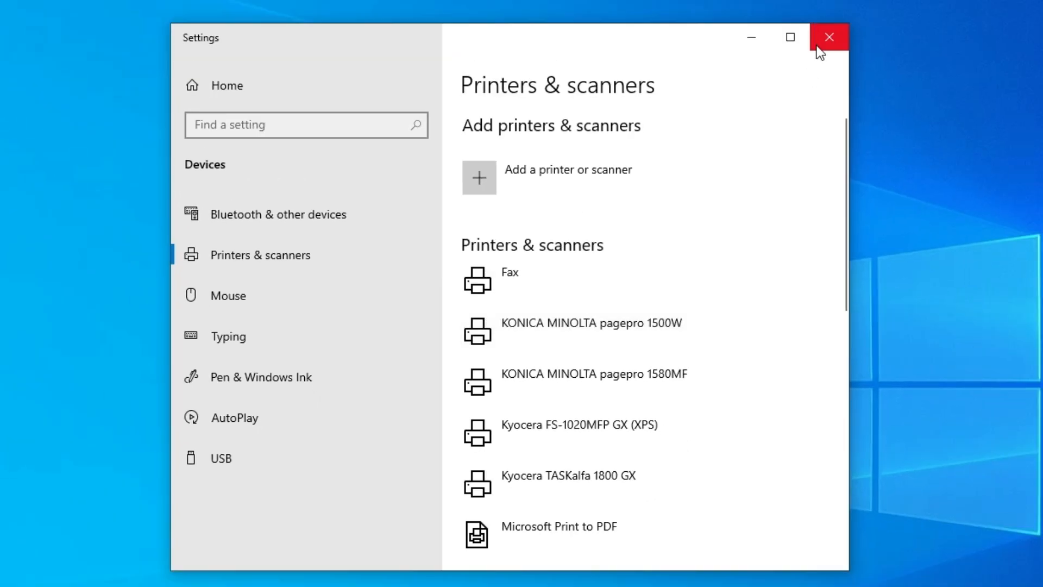
click(821, 46)
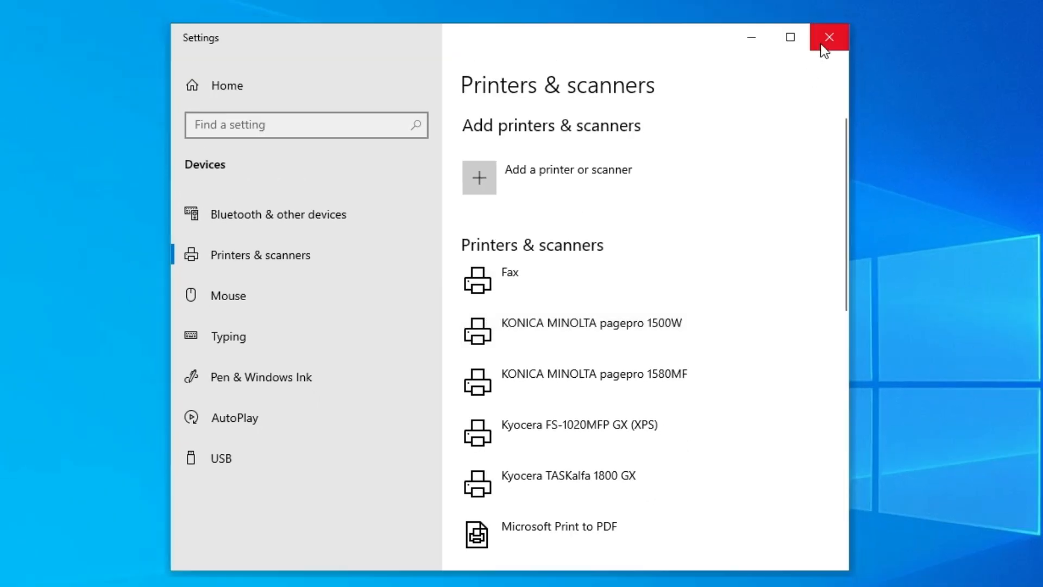